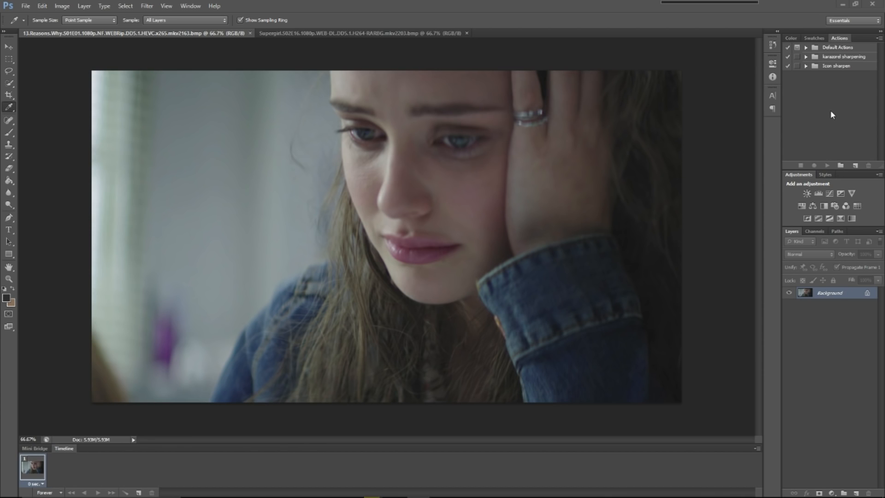
Add a Curves adjustment layer, sampling its white point at the bright corner by the window and its black point in the dark hair.
left_click(830, 194)
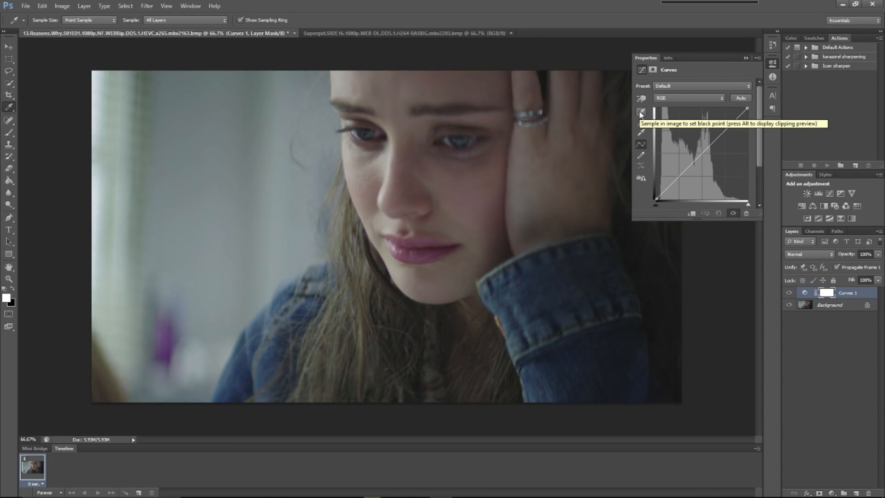
left_click(644, 135)
left_click(94, 71)
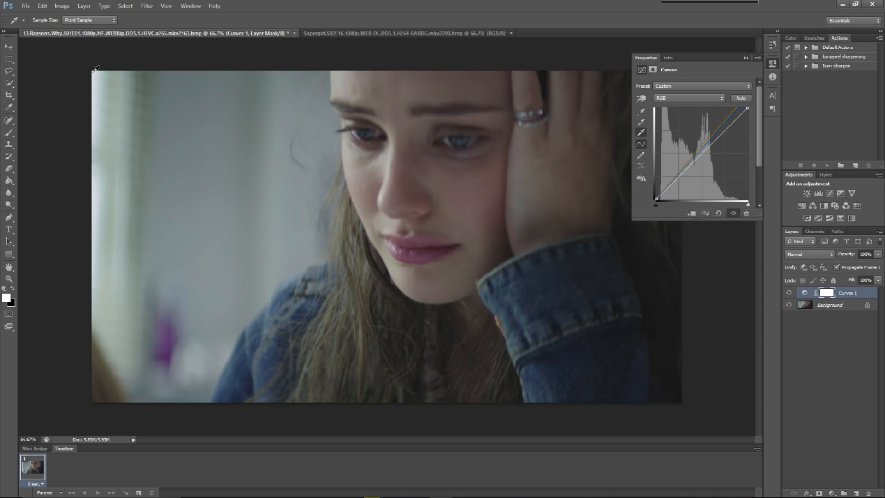
left_click(640, 112)
left_click(622, 228)
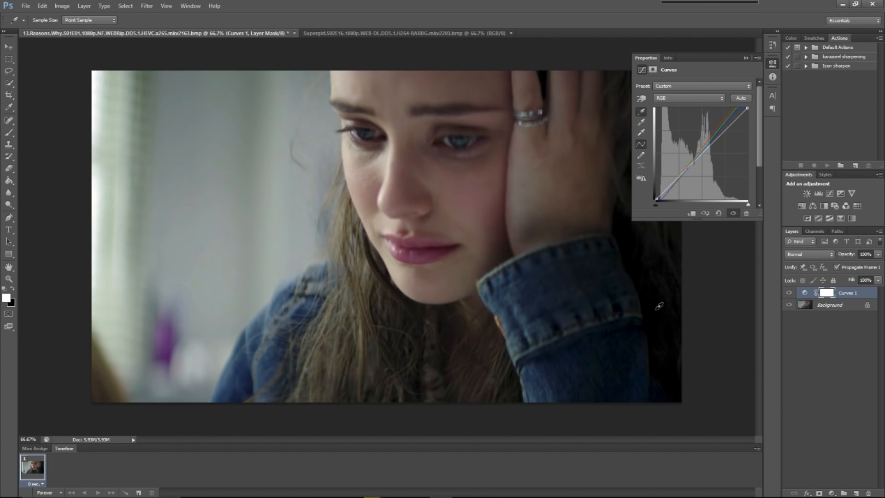
left_click(745, 58)
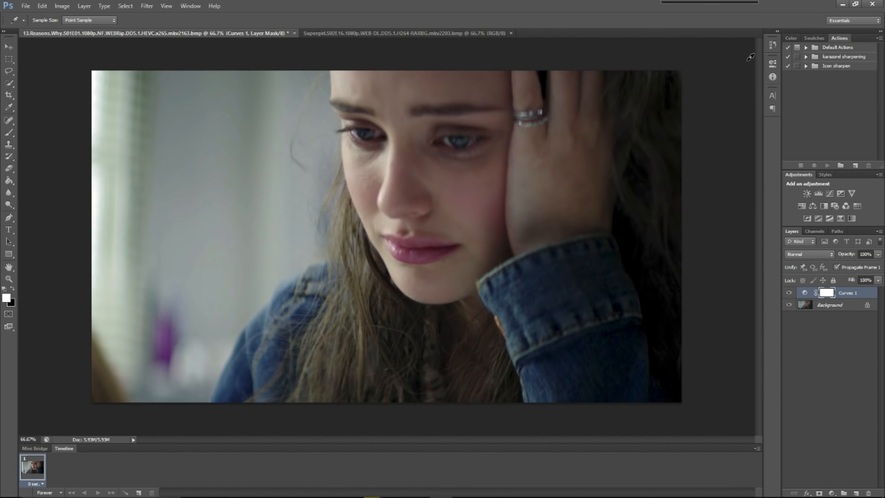
Toggle the Curves layer's visibility to compare the image before and after the correction.
left_click(789, 293)
left_click(790, 293)
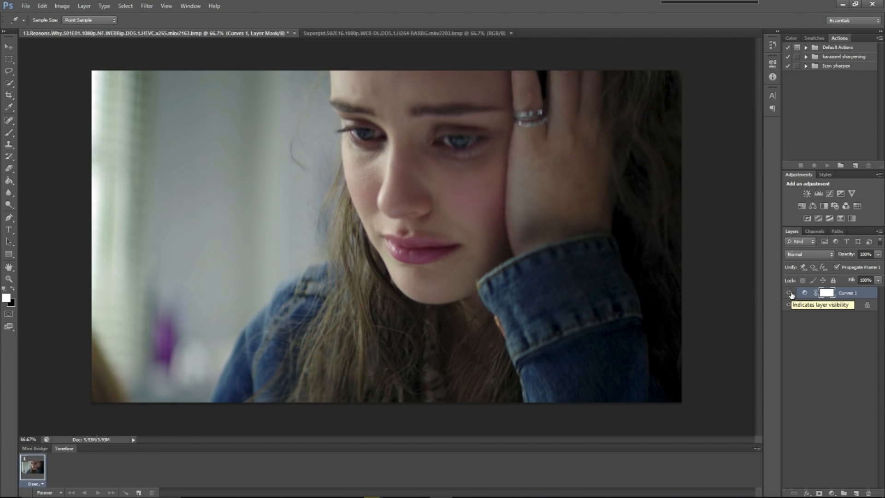
left_click(790, 293)
left_click(789, 293)
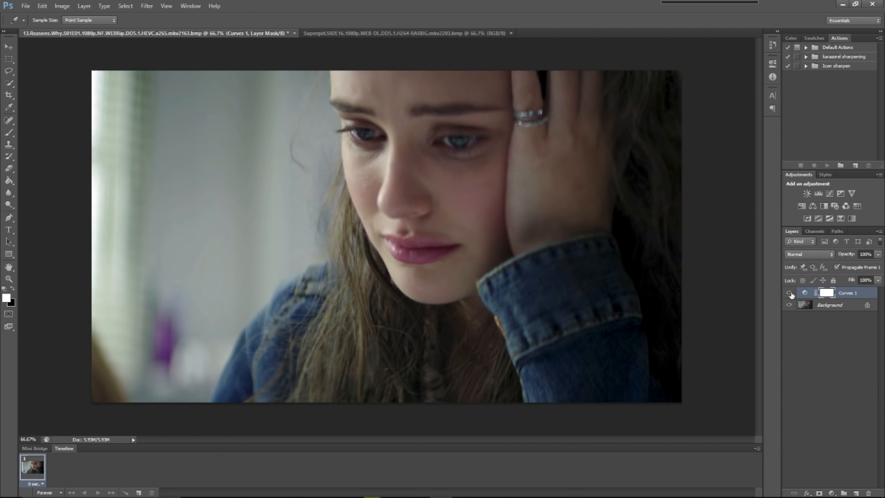
Rename the Curves layer as black/white.
double_click(849, 292)
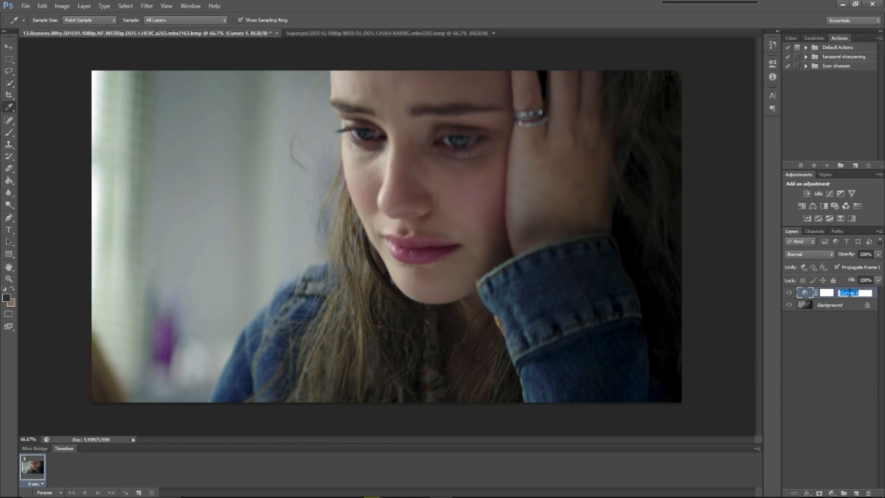
type("E")
type("lac")
type("k/white")
Compare the image with and without the black/white layer, and leave that layer hidden.
left_click(790, 294)
left_click(790, 293)
left_click(789, 293)
left_click(790, 294)
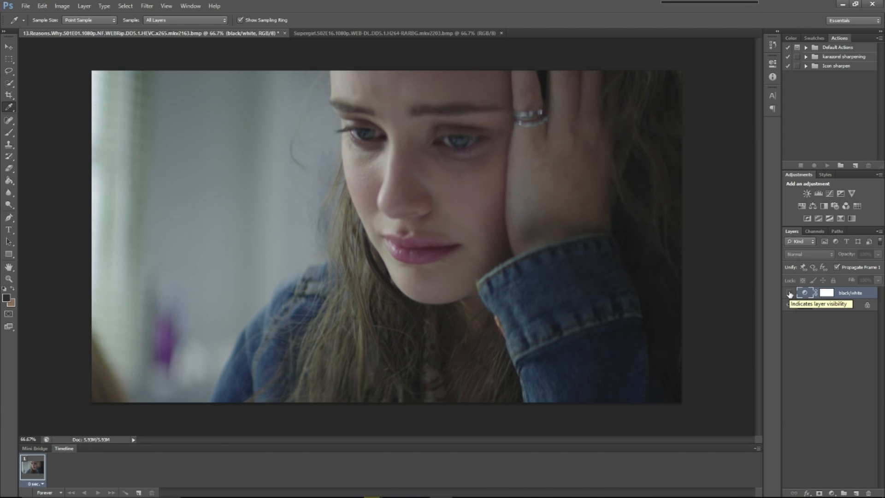
left_click(789, 293)
left_click(830, 194)
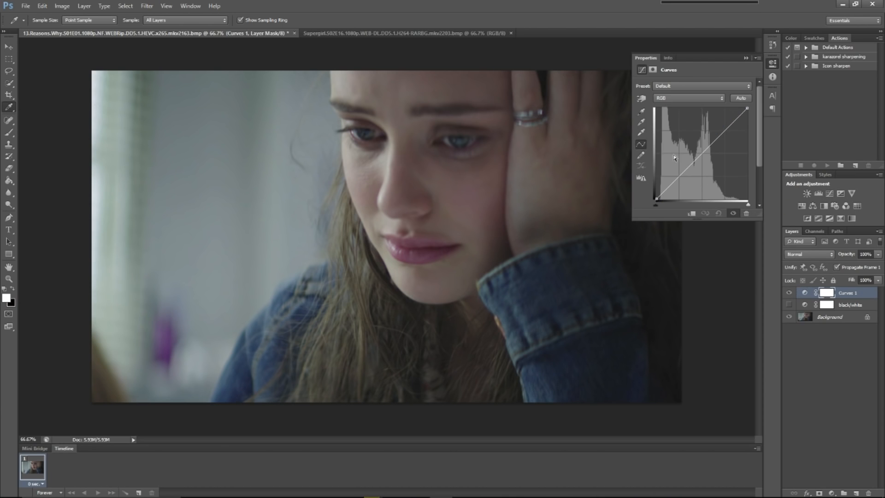
left_click(642, 126)
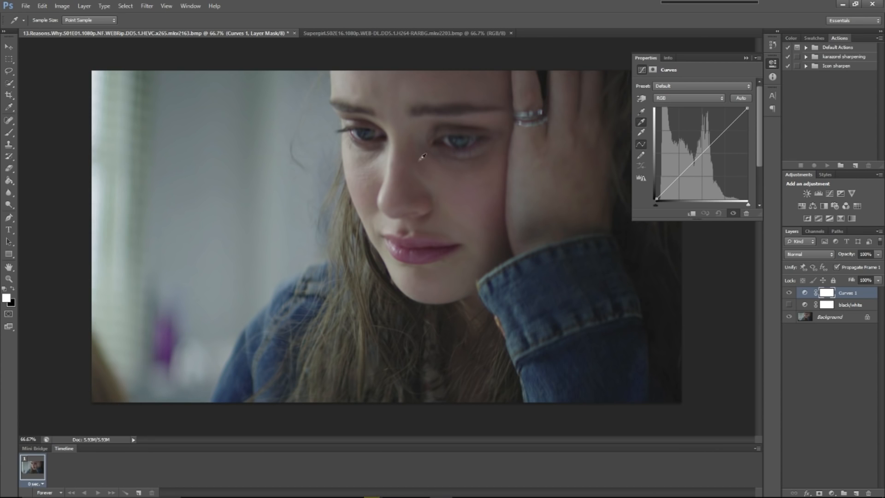
left_click(745, 59)
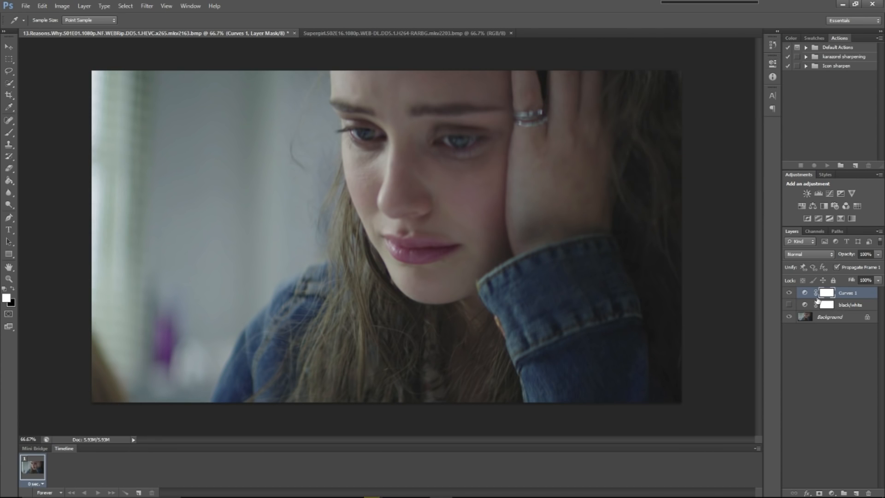
left_click(868, 493)
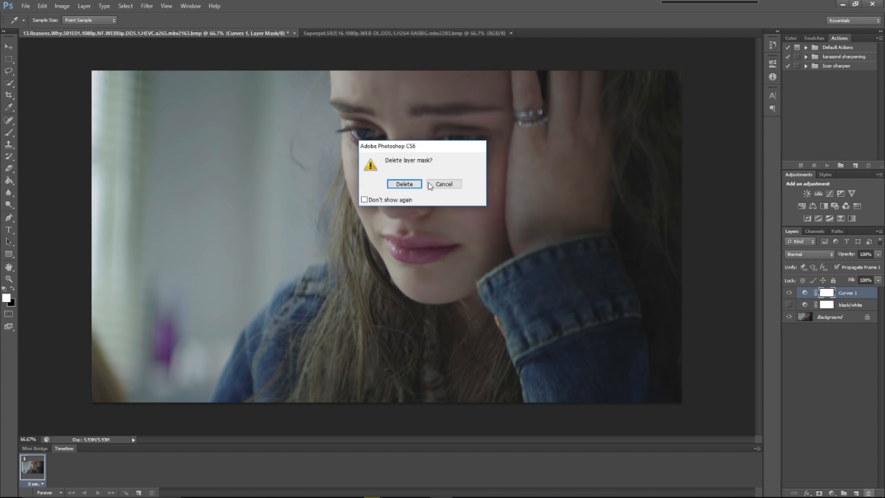
left_click(393, 182)
left_click(871, 487)
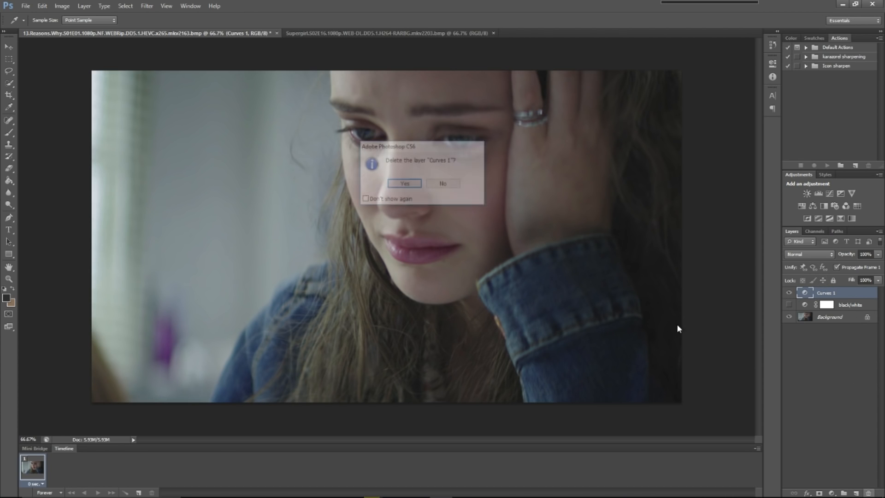
left_click(402, 186)
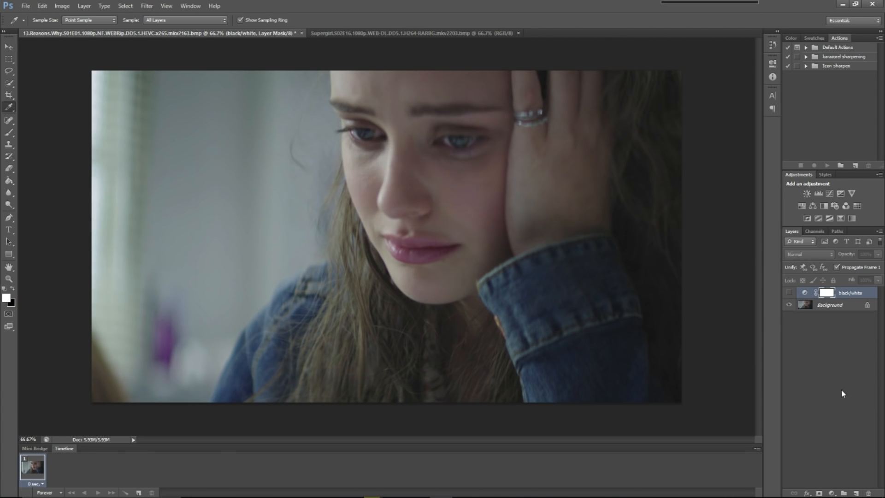
Create a new layer above black/white and fill it with 50% Gray.
left_click(856, 493)
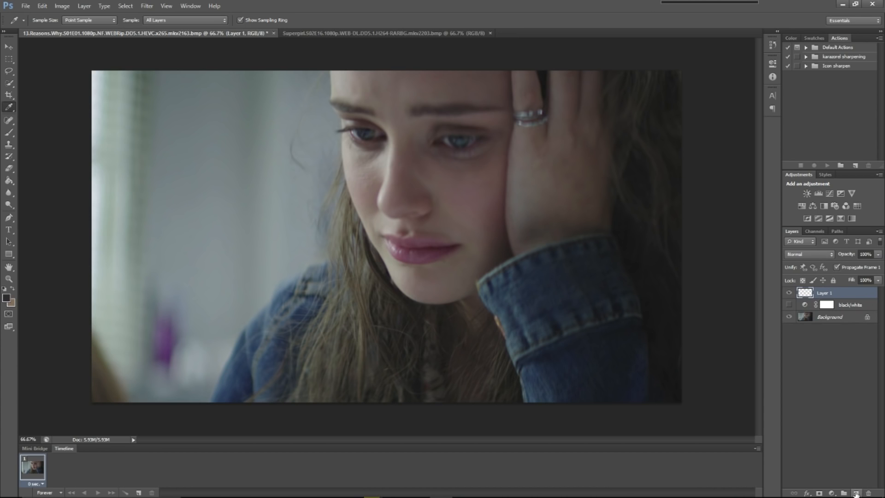
left_click(42, 6)
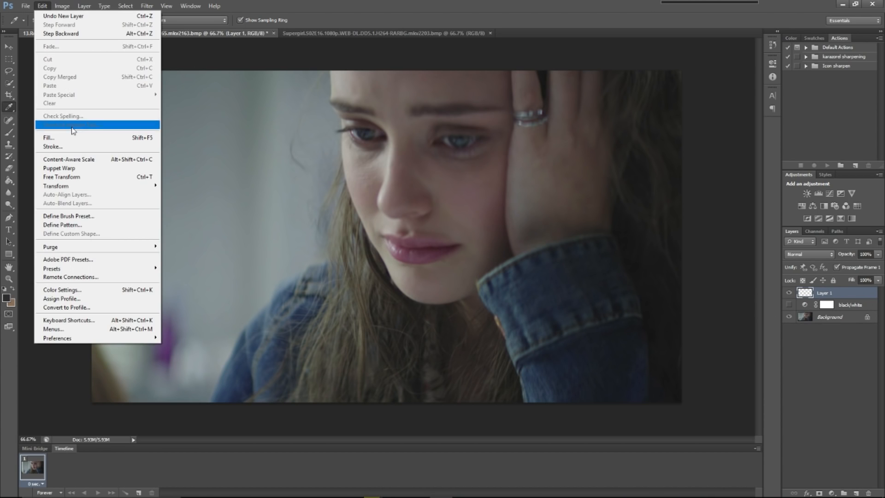
left_click(48, 137)
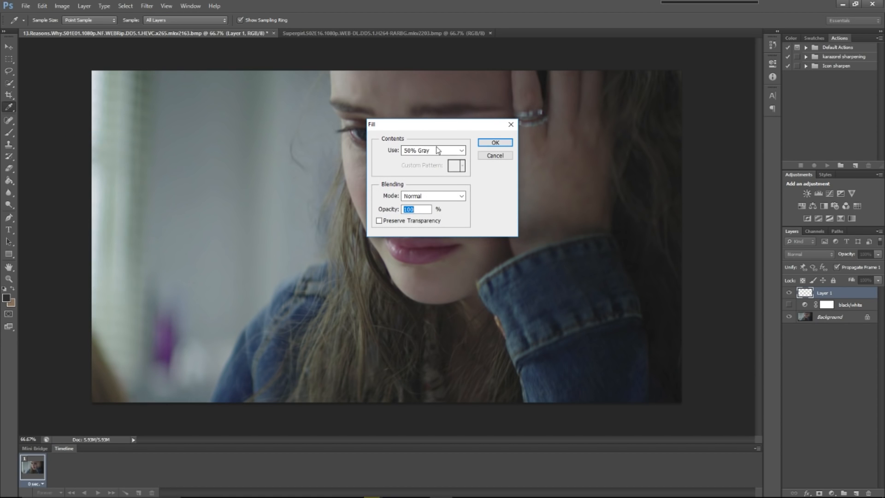
left_click(460, 150)
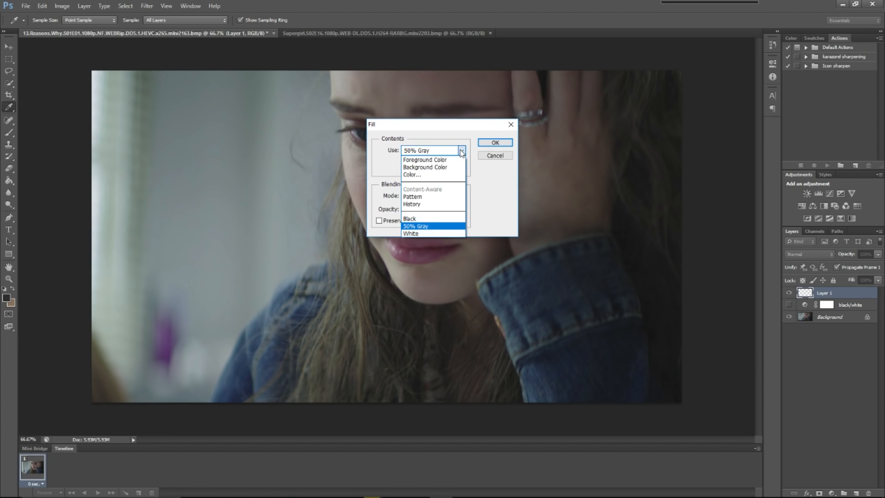
left_click(431, 224)
left_click(495, 142)
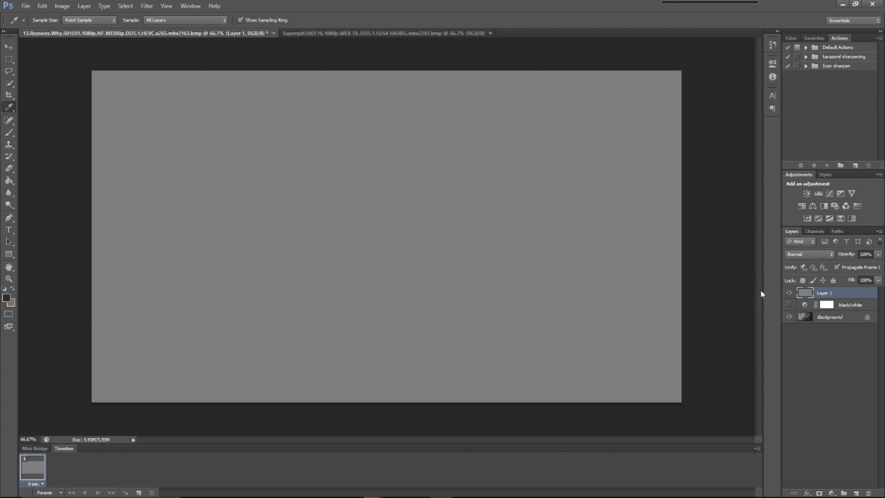
Set the gray layer's blend mode to Difference and add a Threshold adjustment layer with its level lowered to 3.
left_click(795, 253)
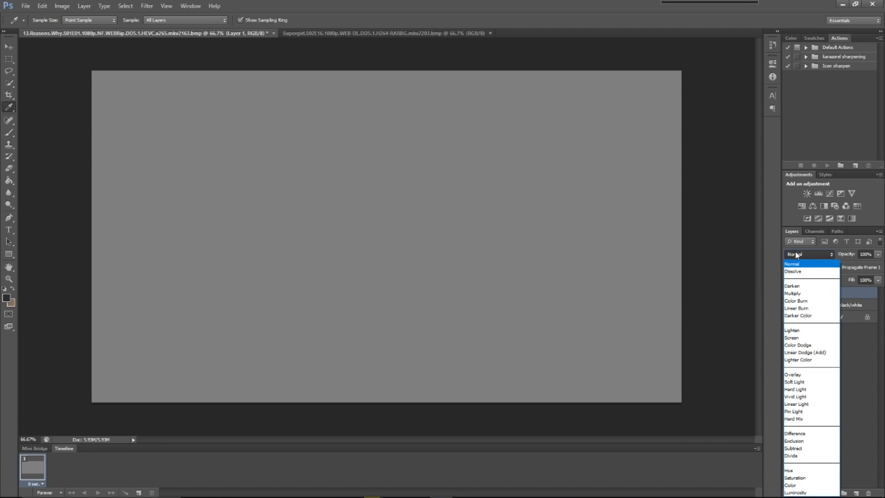
left_click(802, 434)
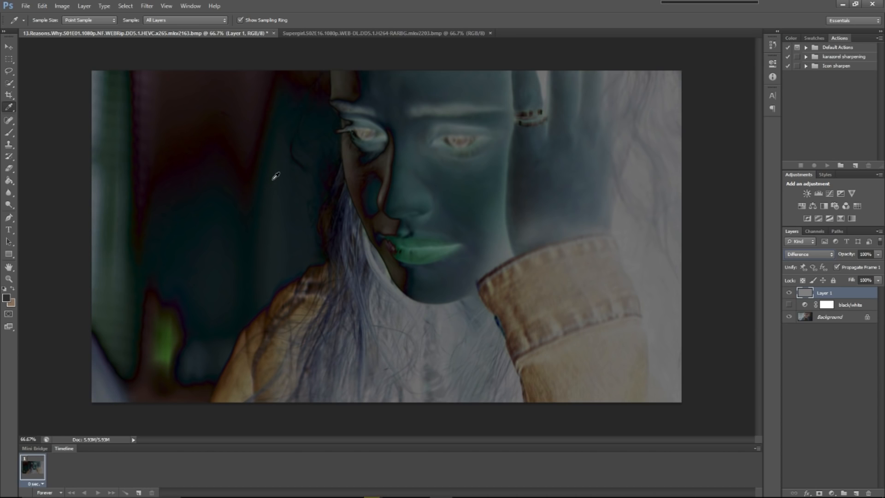
left_click(829, 218)
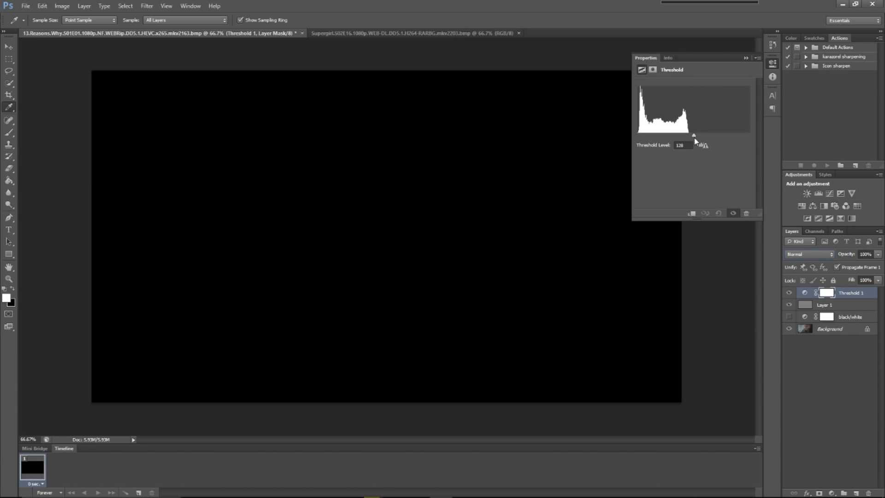
left_click_drag(687, 136, 639, 139)
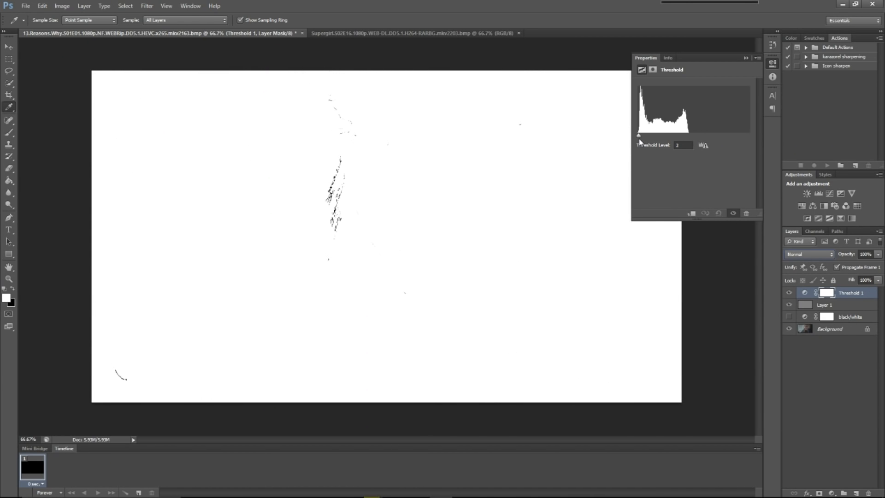
Place a color sampler on the black threshold pixels beside the face, and hide the Threshold layer and the gray fill layer.
left_click(9, 280)
left_click_drag(319, 182, 422, 309)
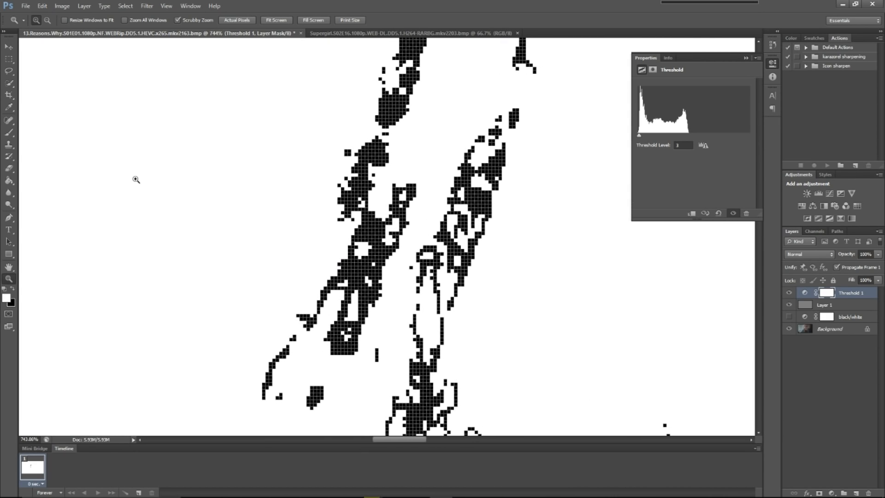
left_click(9, 107)
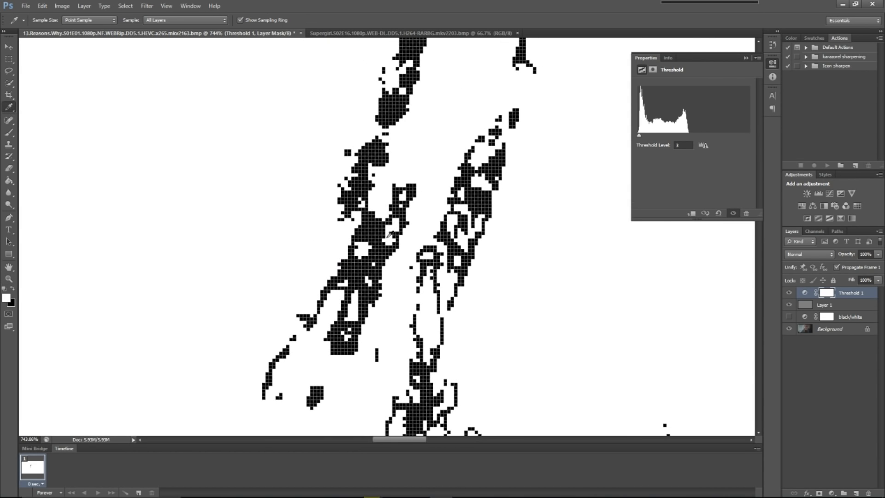
key("F8")
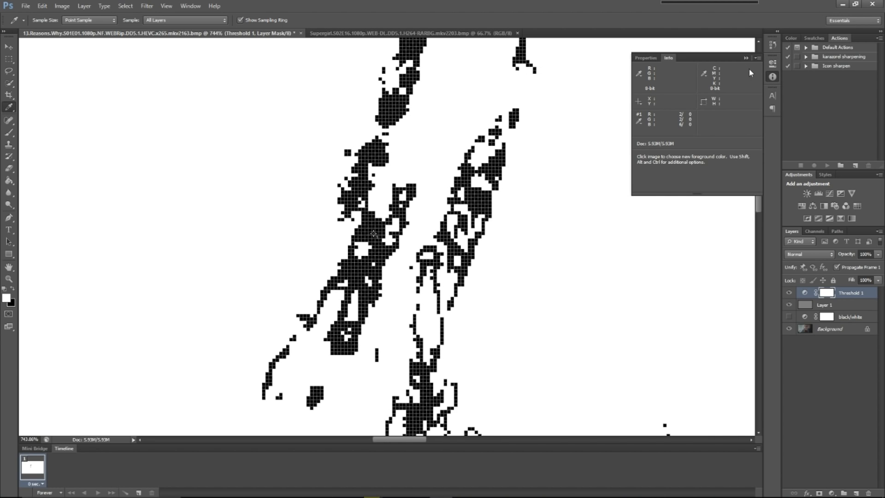
left_click(788, 292)
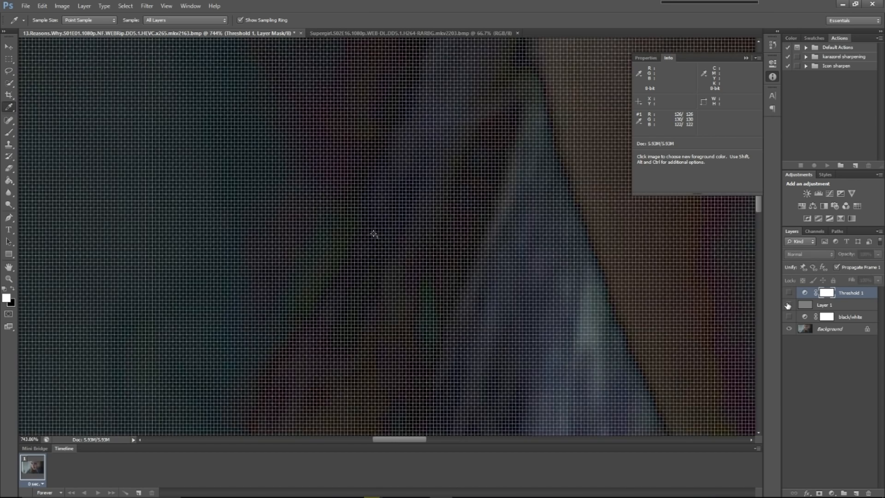
left_click(789, 305)
Add a Curves adjustment layer on top and set its gray point at the color sampler marker.
left_click(9, 279)
left_click_drag(372, 308, 475, 151)
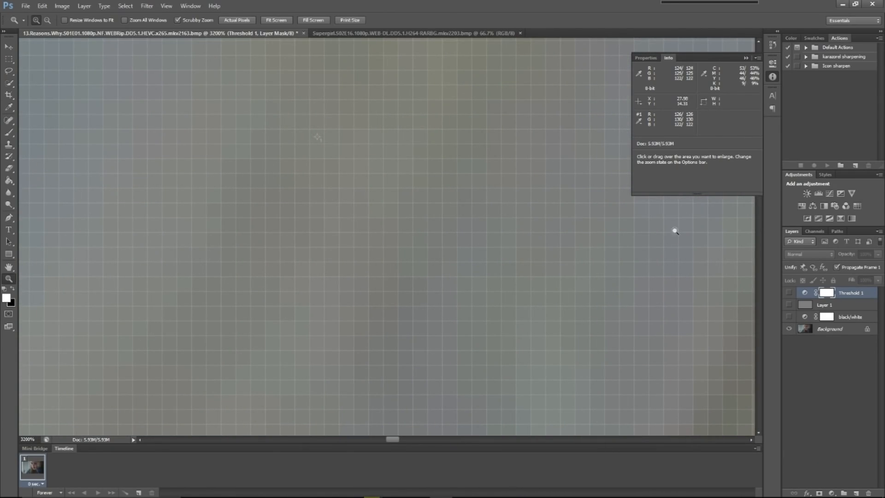
left_click(828, 193)
left_click(640, 122)
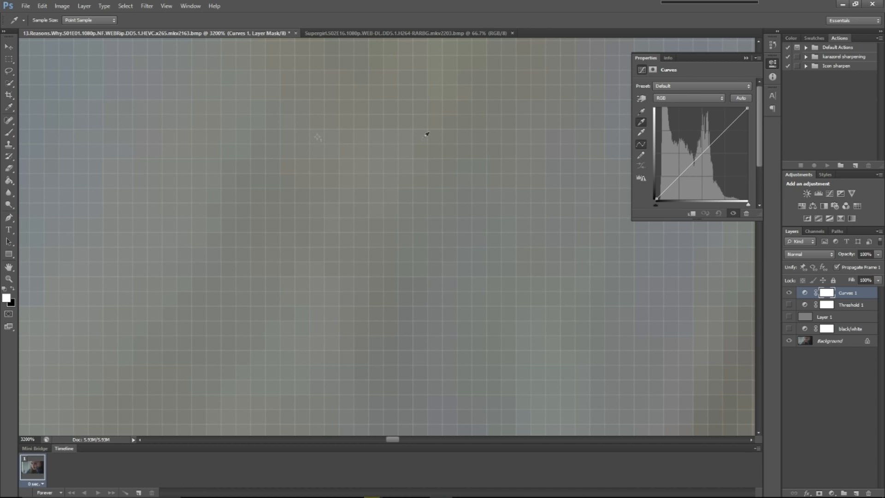
left_click(319, 134)
left_click(8, 279)
left_click_drag(389, 223, 258, 141)
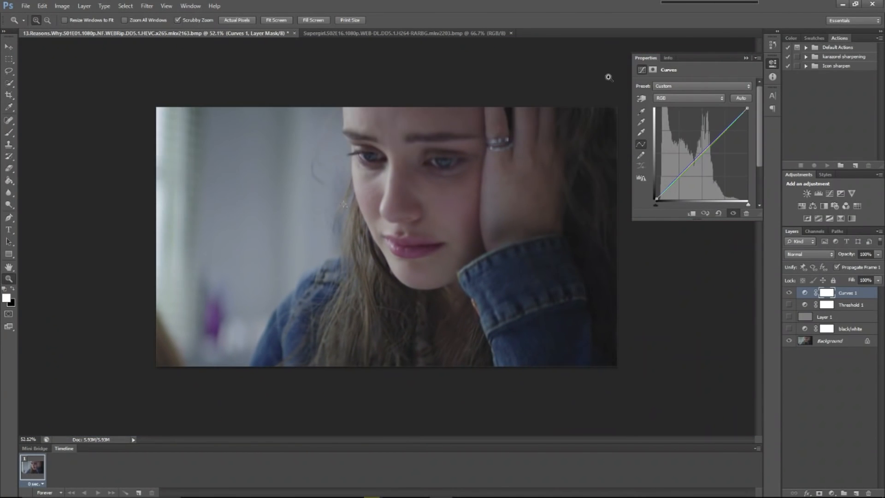
Compare the image with the gray-point Curves layer and the black/white layer switched on and off.
left_click(788, 293)
left_click(789, 295)
left_click(789, 295)
left_click(789, 295)
left_click(789, 295)
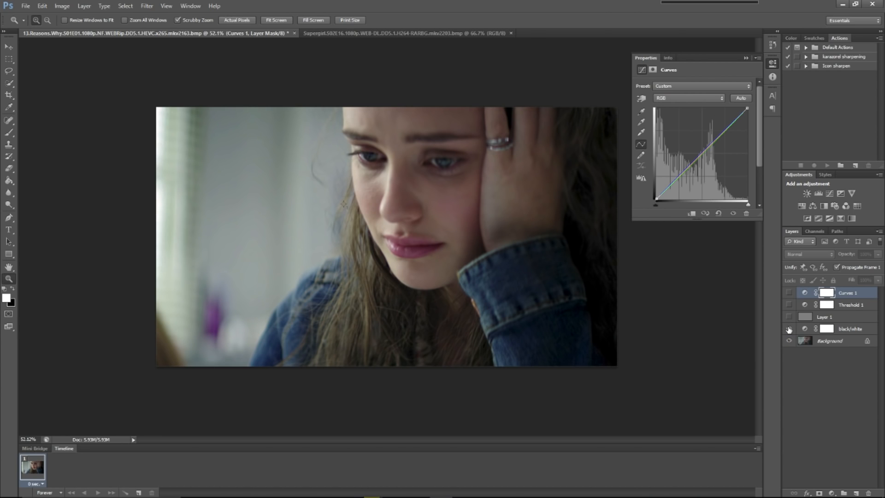
left_click(789, 293)
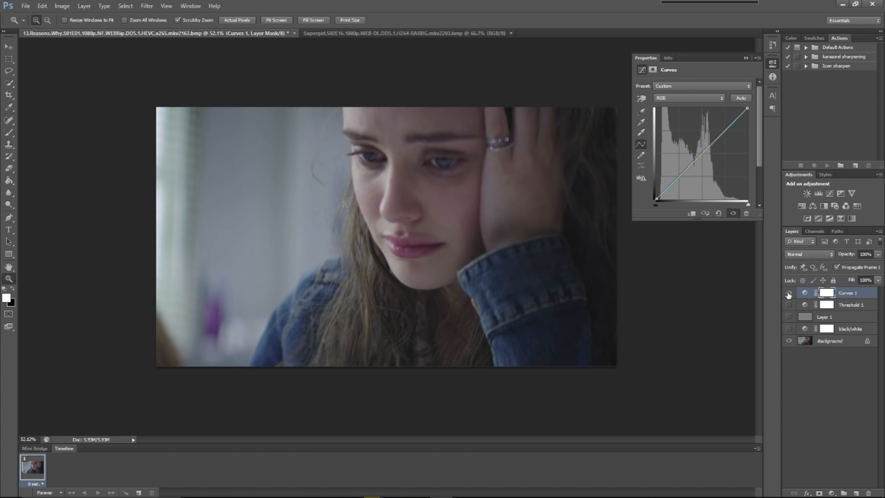
Add a Brightness/Contrast adjustment layer with brightness 24 and a Levels adjustment layer with input black 10 and white 245.
left_click(806, 194)
left_click_drag(694, 112, 702, 112)
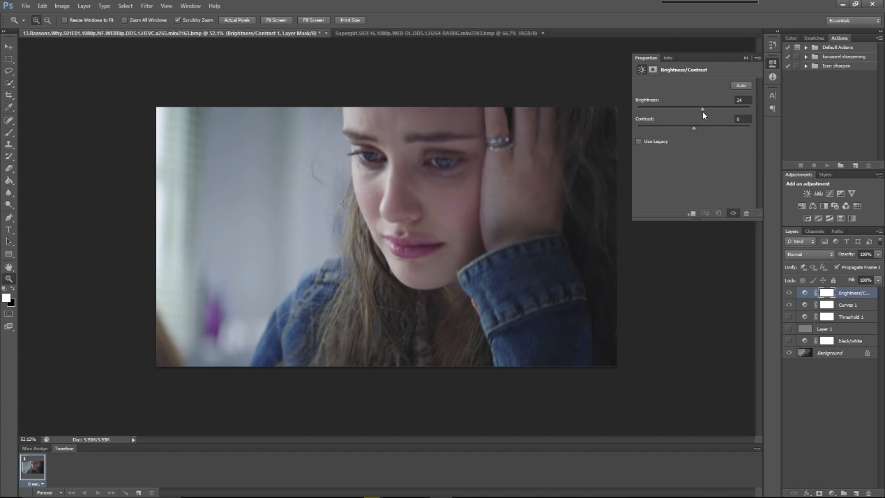
left_click(818, 194)
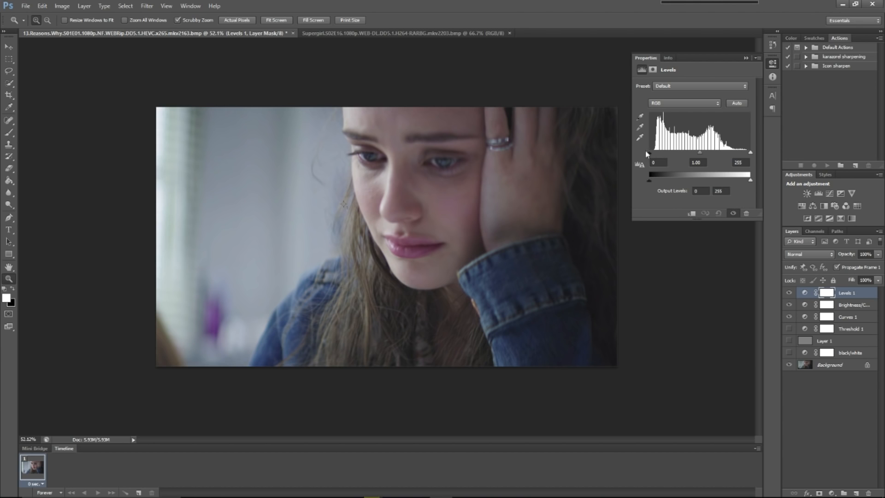
left_click_drag(650, 153, 653, 154)
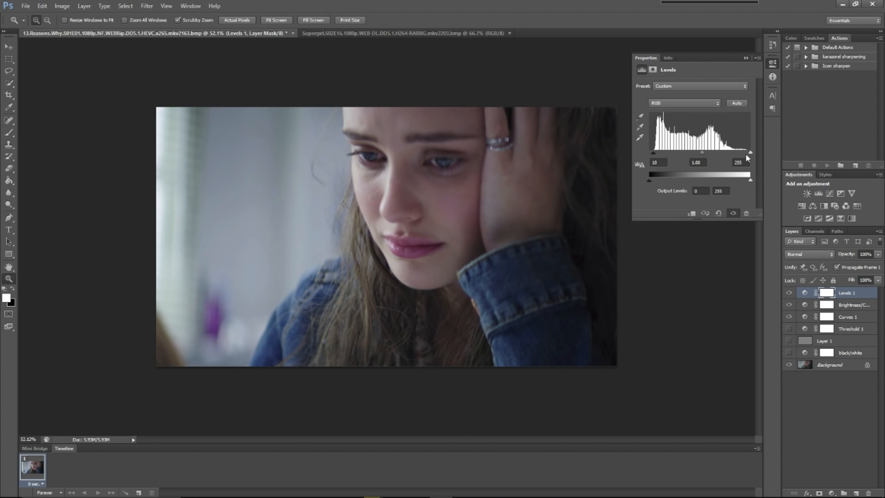
left_click_drag(751, 154, 747, 154)
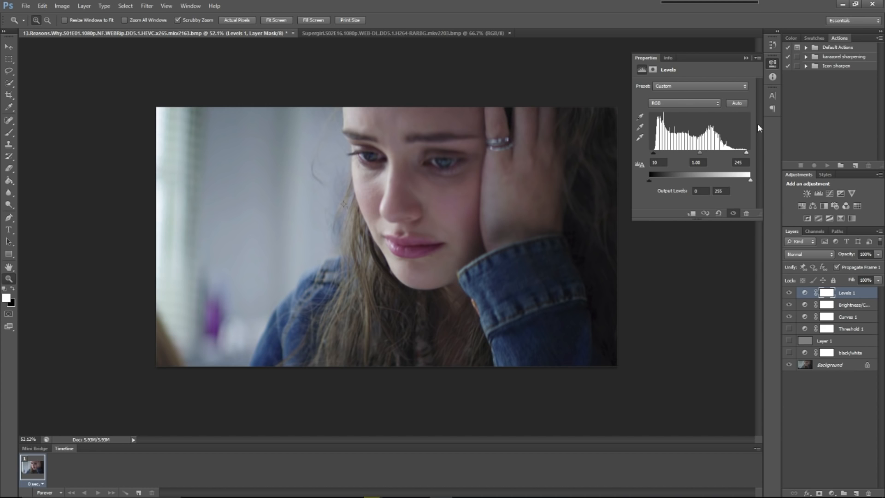
Put the Levels, Brightness/Contrast and Curves adjustment layers into a new layer group and collapse it.
left_click(843, 492)
left_click(848, 304)
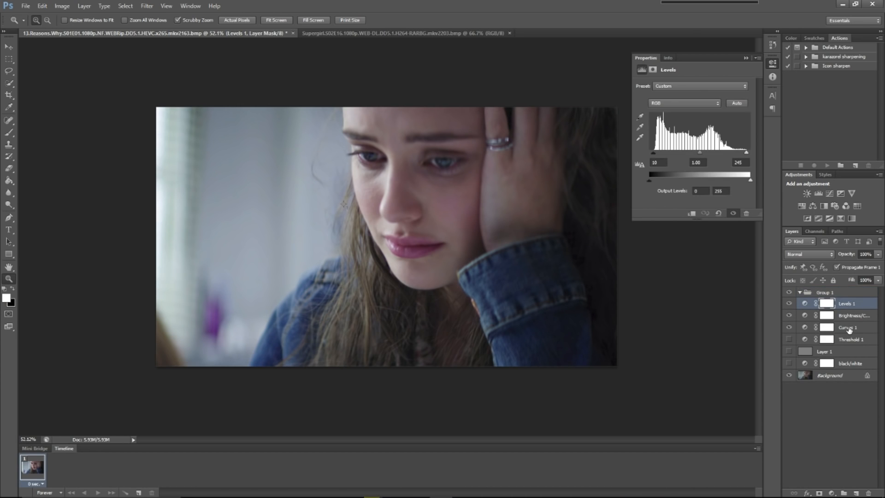
left_click(850, 328, "shift")
left_click_drag(850, 328, 825, 293)
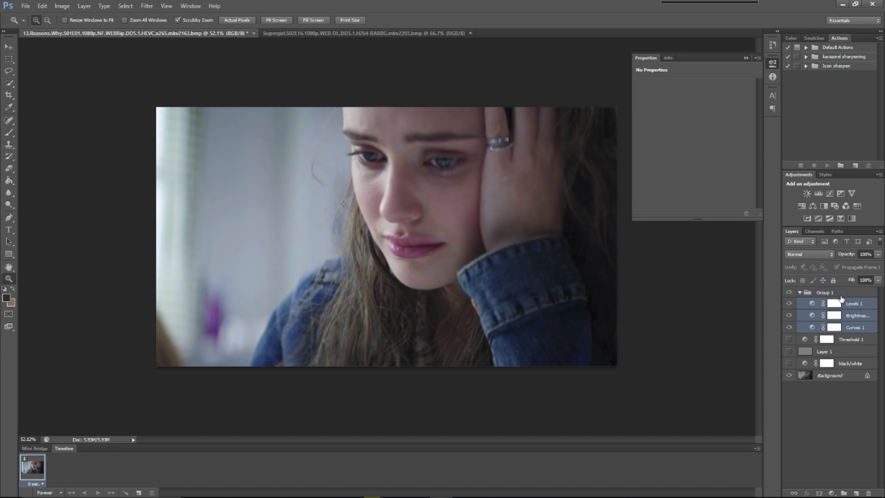
left_click(800, 292)
Compare the image with the adjustment group switched off and on.
left_click(790, 293)
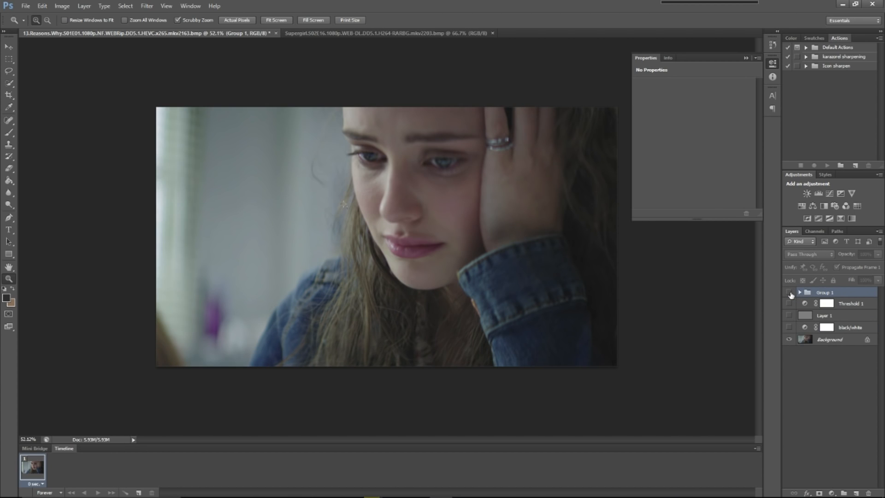
left_click(789, 293)
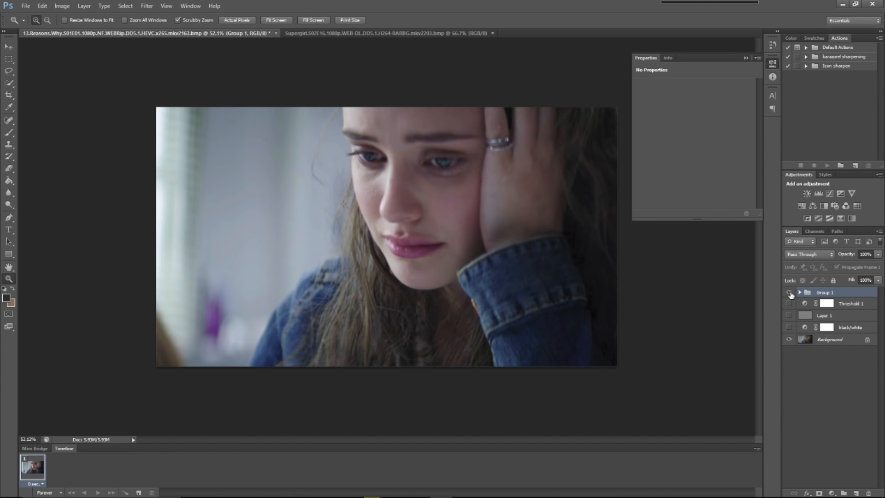
left_click(790, 294)
left_click(789, 293)
Switch to the Supergirl still and add a new layer filled with 50% gray.
left_click(340, 34)
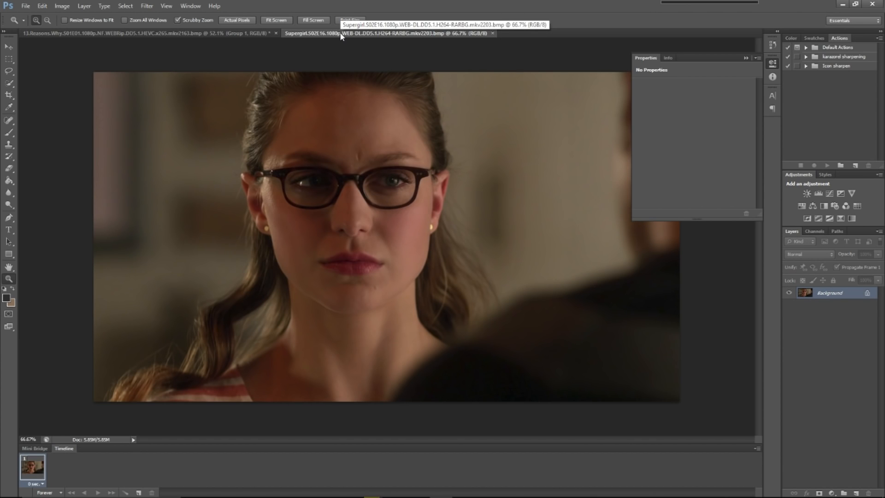
left_click(856, 493)
left_click(43, 6)
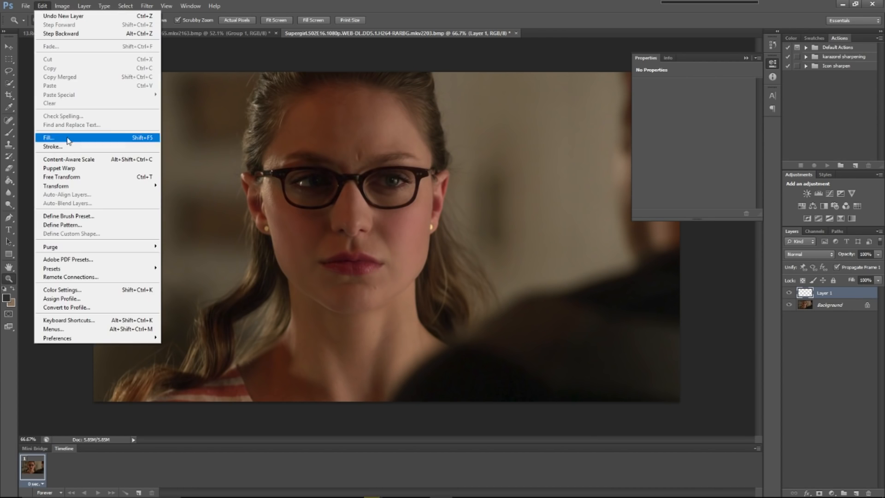
left_click(59, 137)
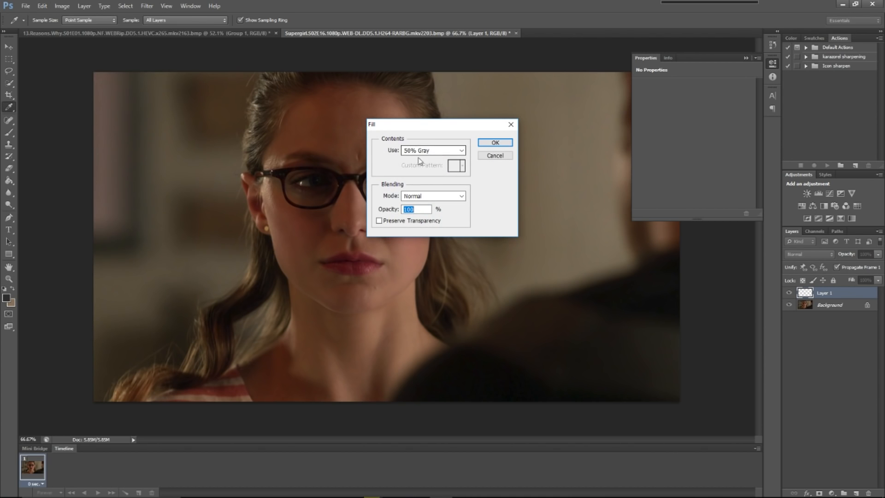
left_click(493, 143)
Set the gray layer's blend mode to Difference and add a Threshold adjustment layer with its level lowered to 14.
left_click(815, 255)
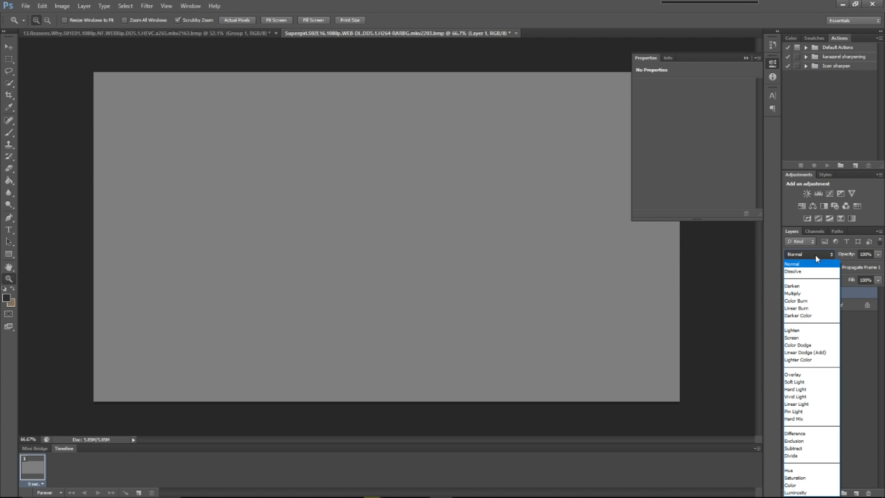
left_click(812, 430)
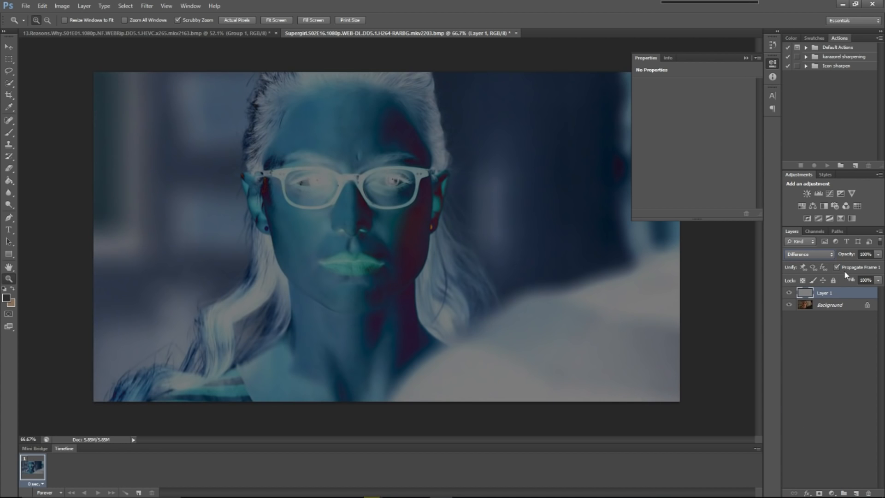
left_click(830, 217)
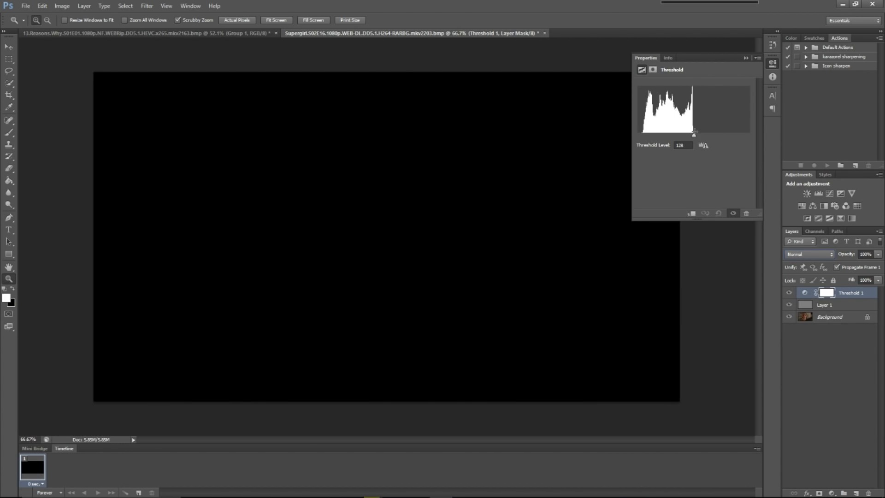
left_click_drag(693, 135, 644, 133)
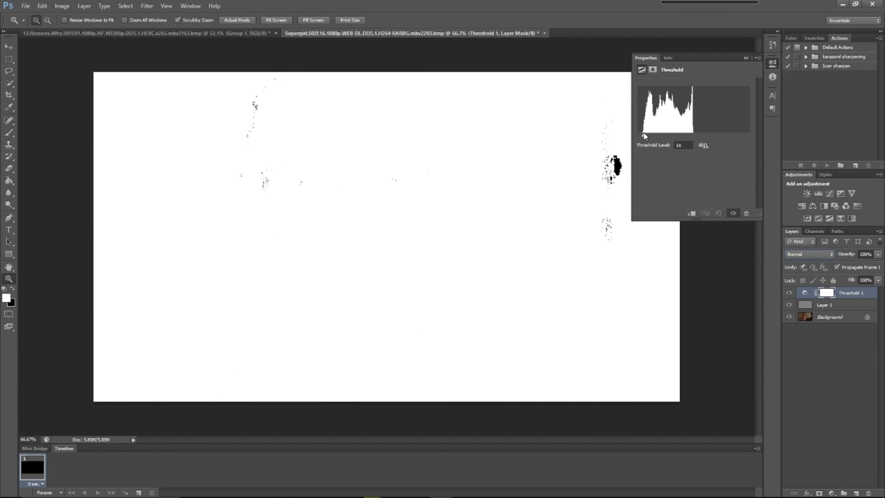
Place a color sampler in the large black threshold patch near the image's right edge, and hide the Threshold and gray fill layers.
scroll(617, 171, "up", 2)
left_click(746, 59)
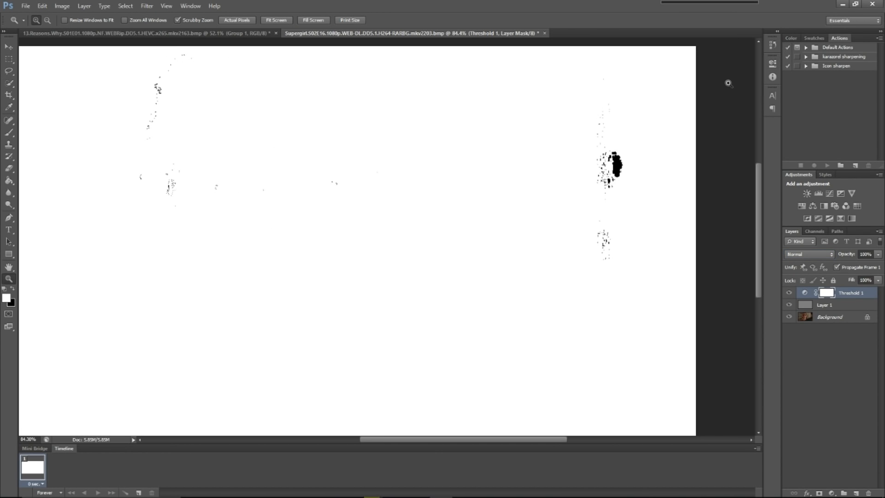
scroll(656, 176, "up", 5)
scroll(590, 228, "up", 4)
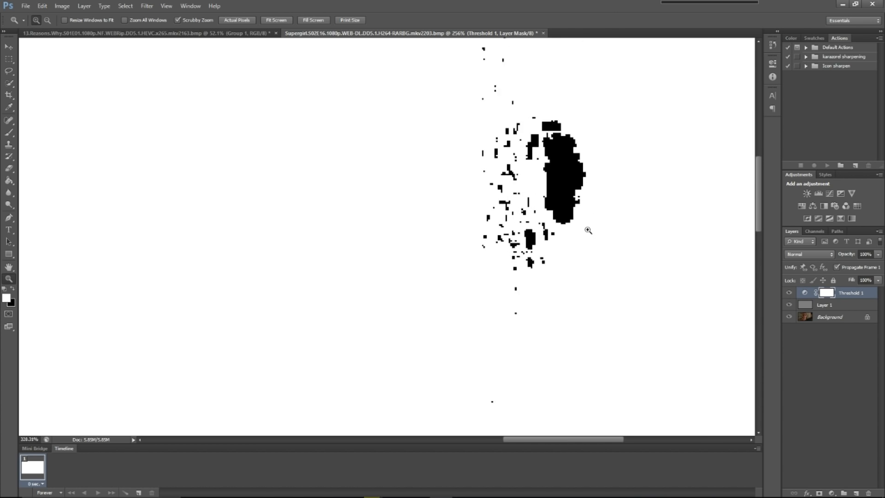
left_click(12, 107)
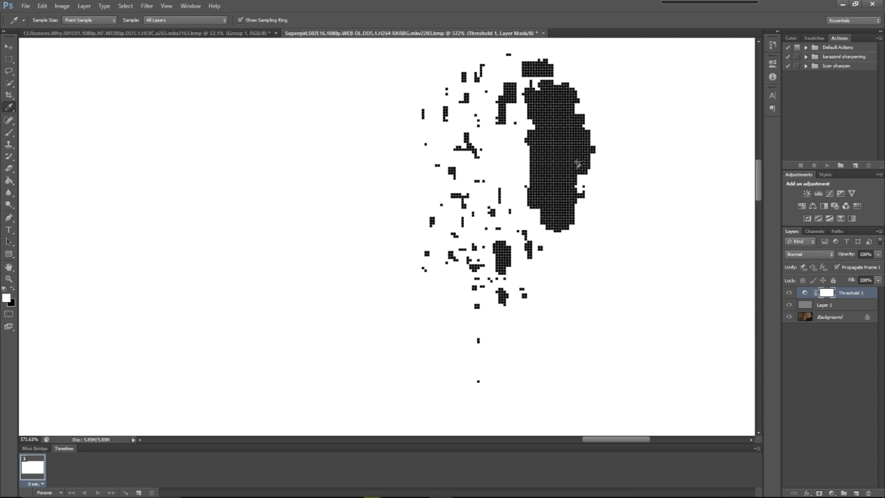
left_click(560, 155, "shift")
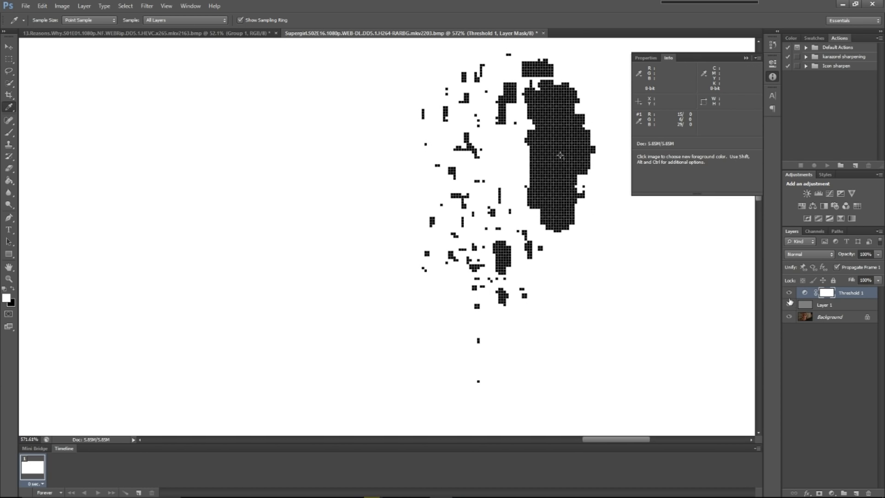
left_click(788, 293)
left_click(788, 305)
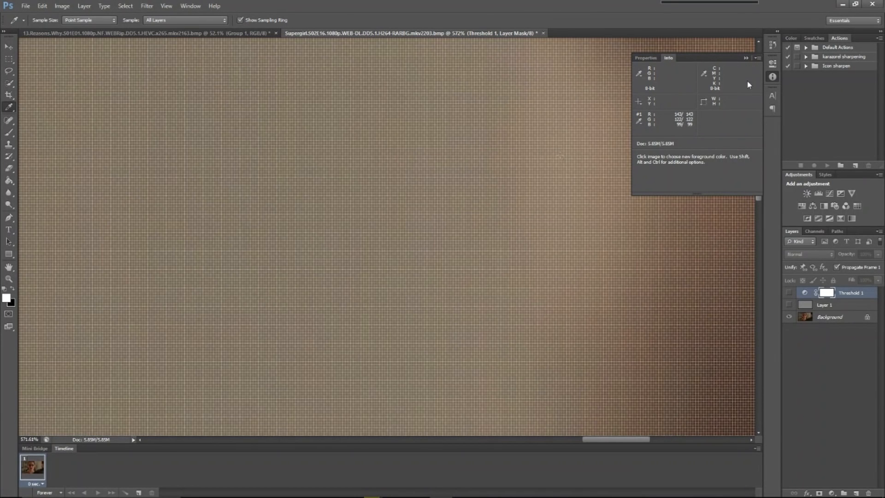
Add a Curves adjustment layer directly above the Background and set its gray point at the color sampler marker.
left_click(829, 317)
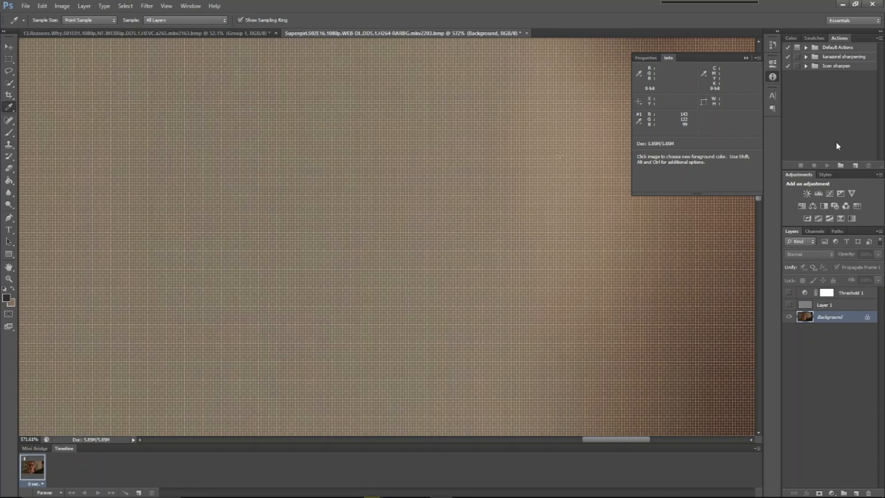
left_click(828, 195)
left_click(640, 122)
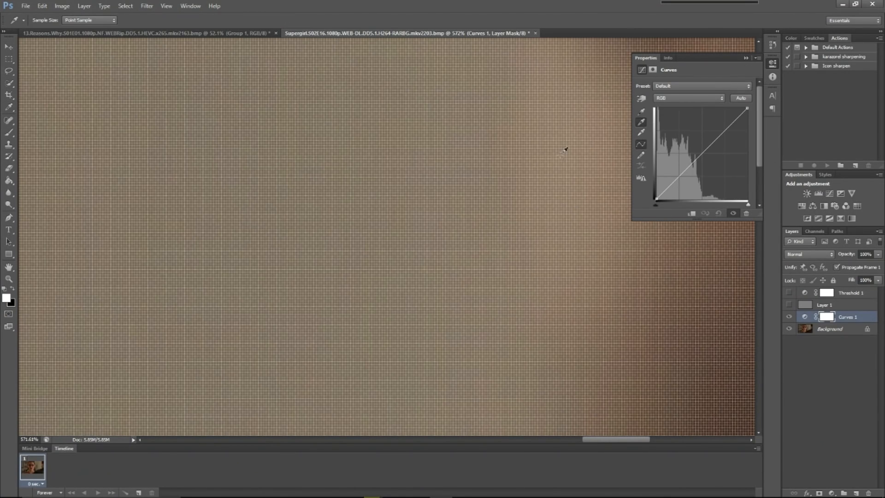
left_click(562, 153)
left_click(9, 279)
left_click_drag(223, 231, 157, 190)
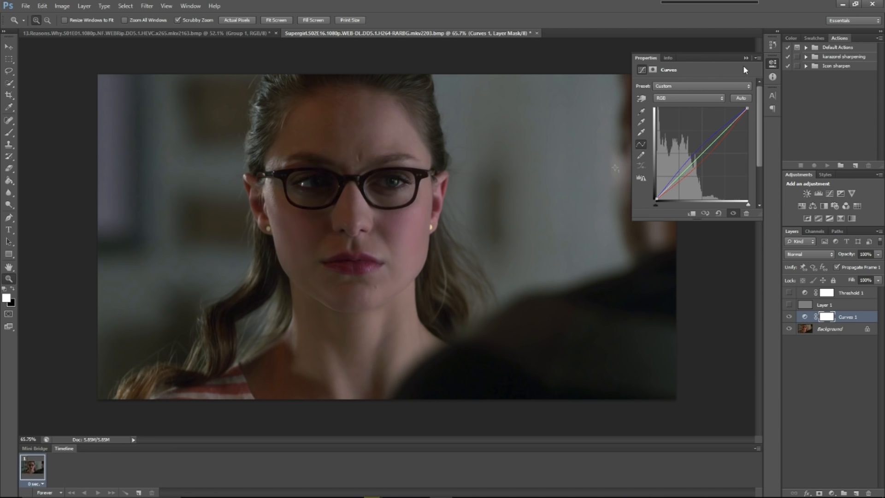
Compare the Supergirl still with the gray-point Curves layer switched off and on.
left_click(789, 317)
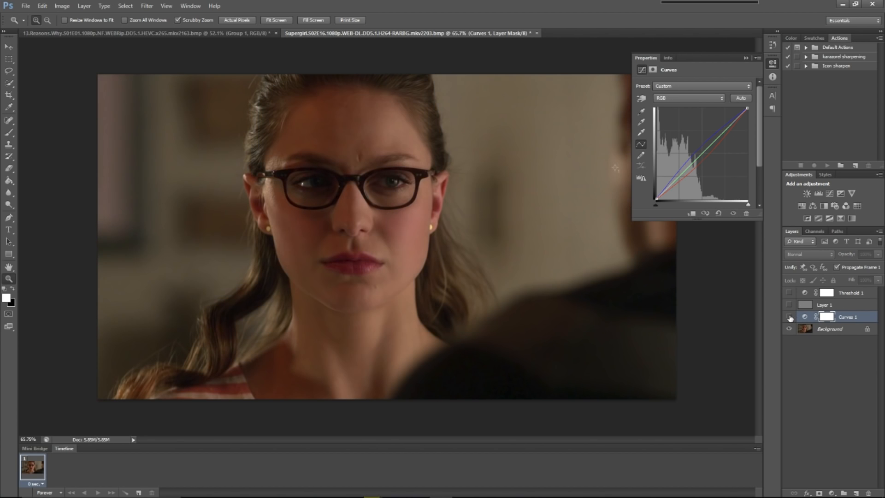
left_click(788, 317)
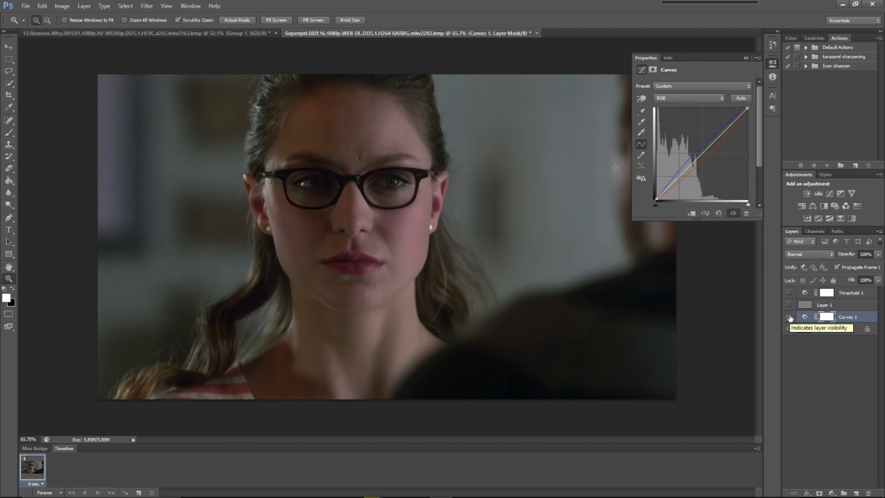
left_click(789, 316)
left_click(789, 317)
left_click(789, 317)
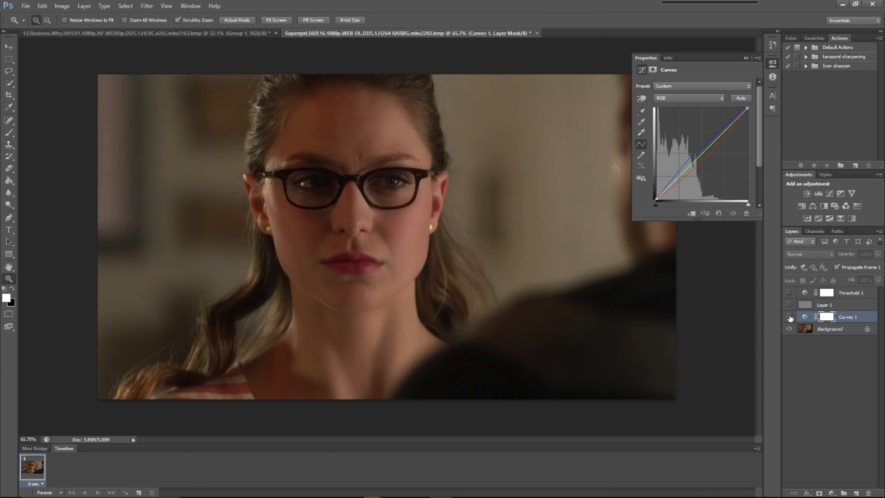
left_click(789, 317)
Add a Brightness/Contrast adjustment layer with brightness 47 and a Levels adjustment layer with input black 5 and white 225.
left_click(807, 193)
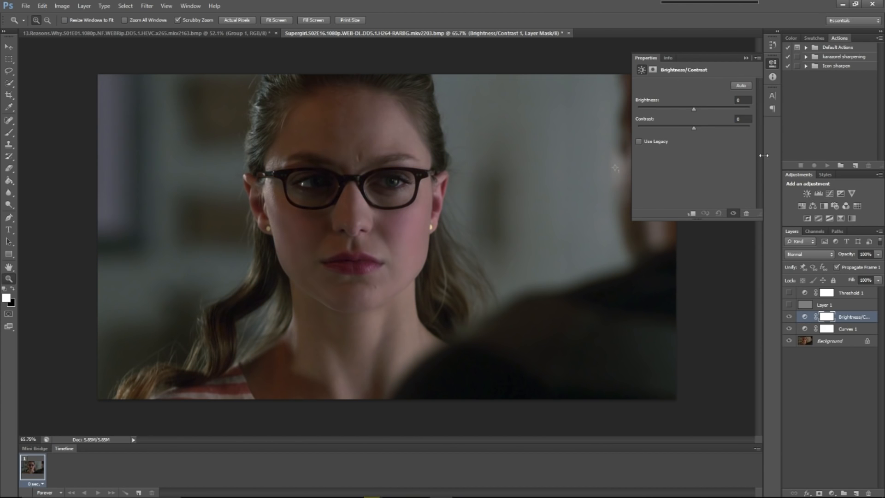
left_click_drag(694, 109, 712, 108)
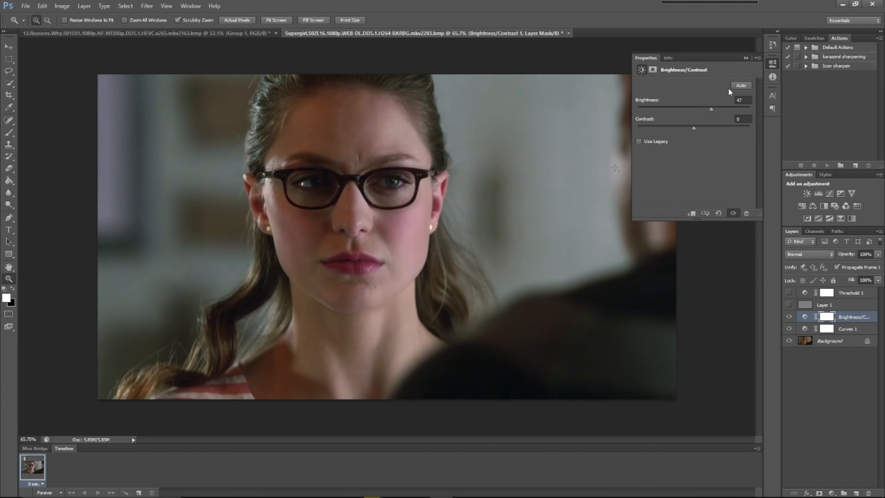
left_click(745, 58)
left_click(818, 194)
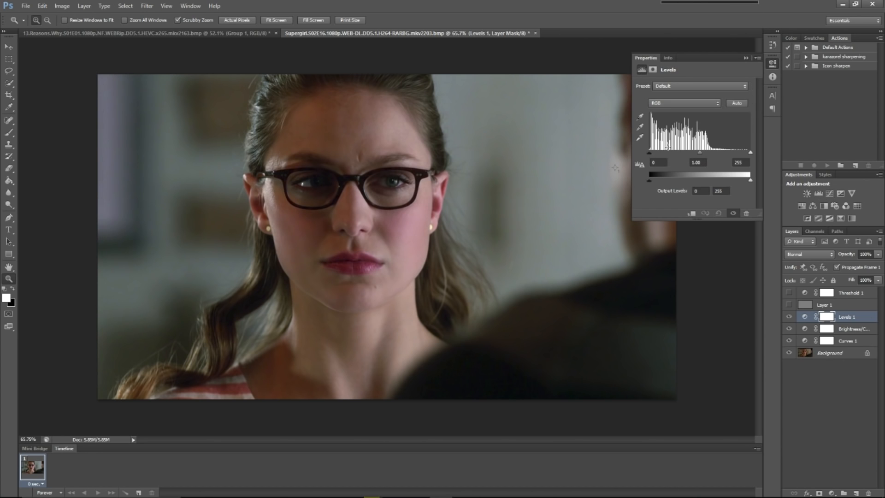
left_click_drag(749, 153, 738, 153)
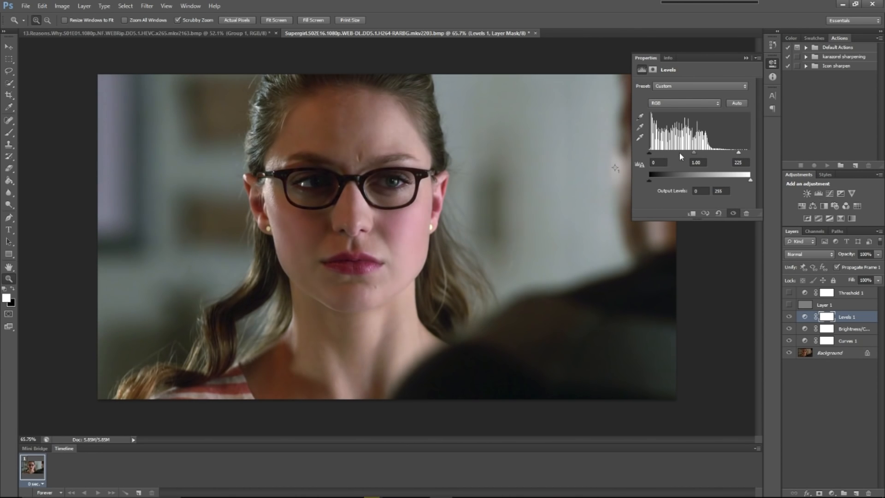
left_click_drag(649, 153, 651, 152)
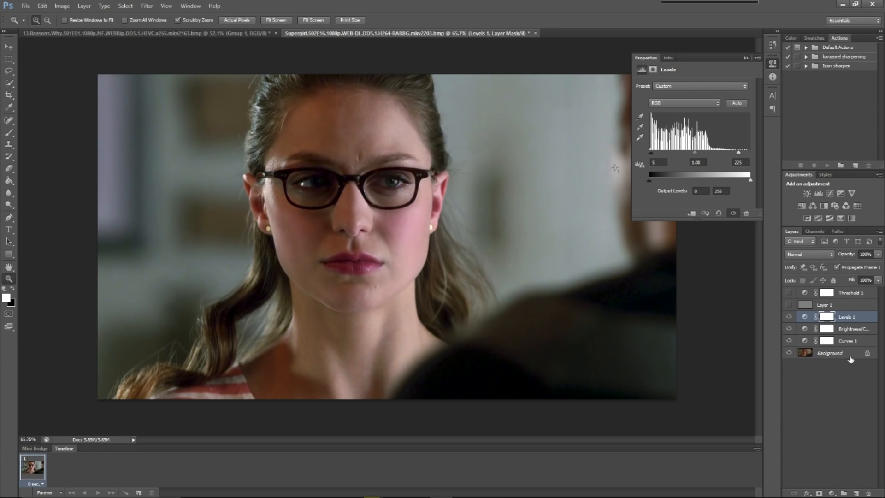
Place the Supergirl still's Levels, Brightness/Contrast and Curves adjustment layers in a new layer group above the Background and collapse it.
left_click(856, 492)
left_click(847, 333)
left_click(849, 349, "shift")
left_click(844, 492)
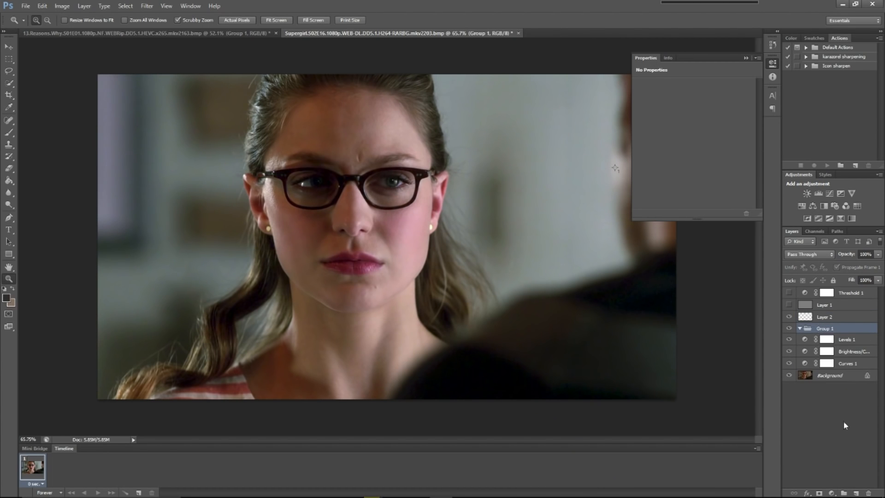
left_click(847, 339)
left_click(849, 363, "shift")
left_click_drag(849, 363, 844, 332)
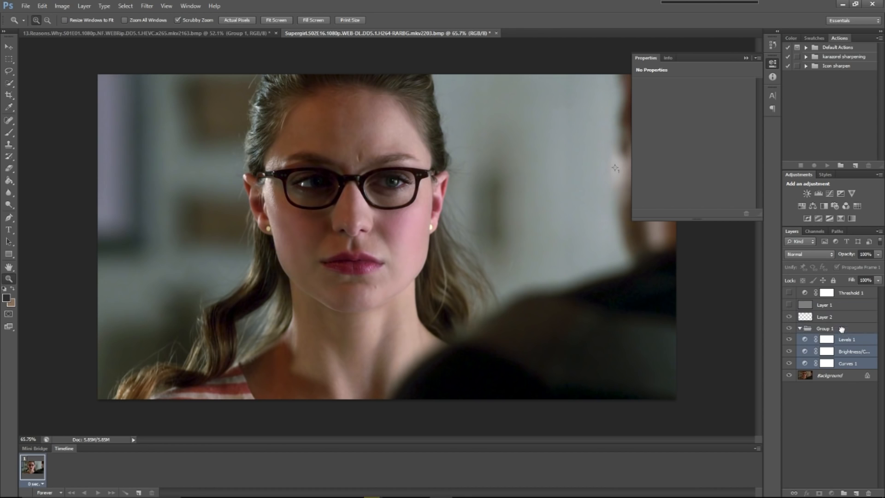
left_click(799, 328)
Compare the Supergirl still with its adjustment group switched off and on.
left_click(789, 328)
left_click(789, 328)
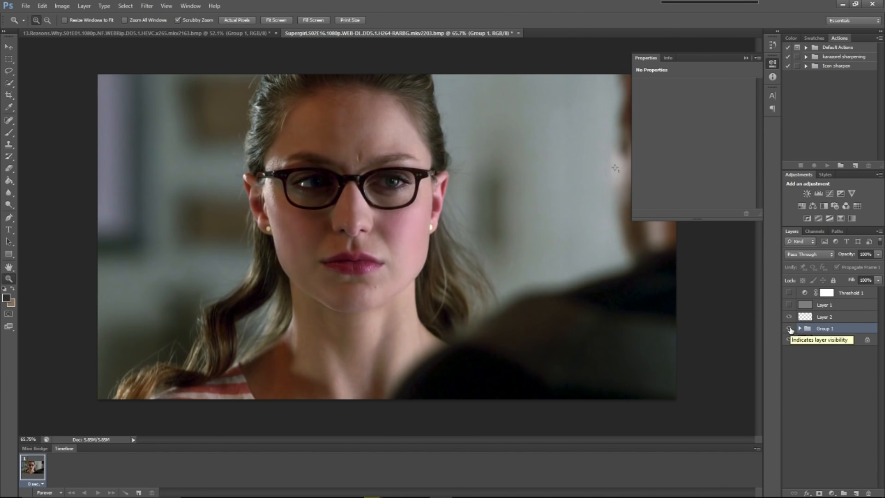
left_click(789, 328)
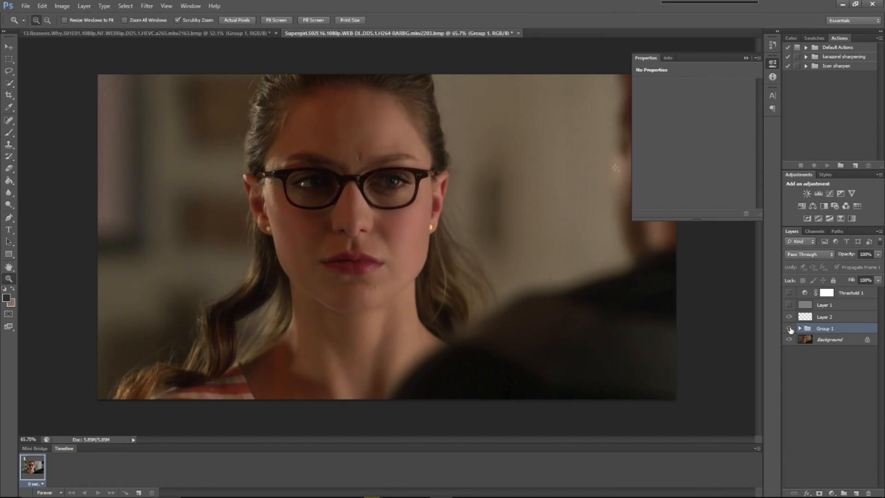
left_click(789, 328)
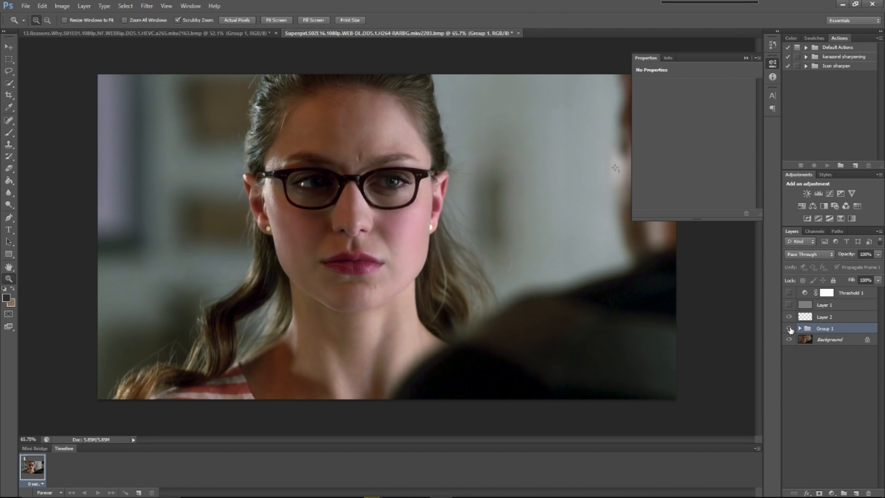